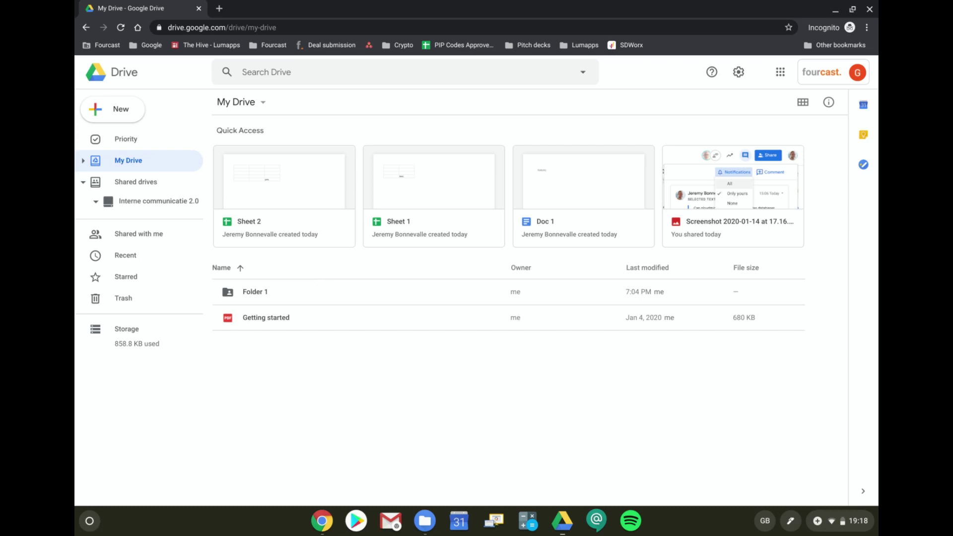
- Try twice to drag Folder 1 onto the Interne communicatie 2.0 shared drive; the move is refused
left_click(336, 294)
left_click_drag(340, 295, 159, 202)
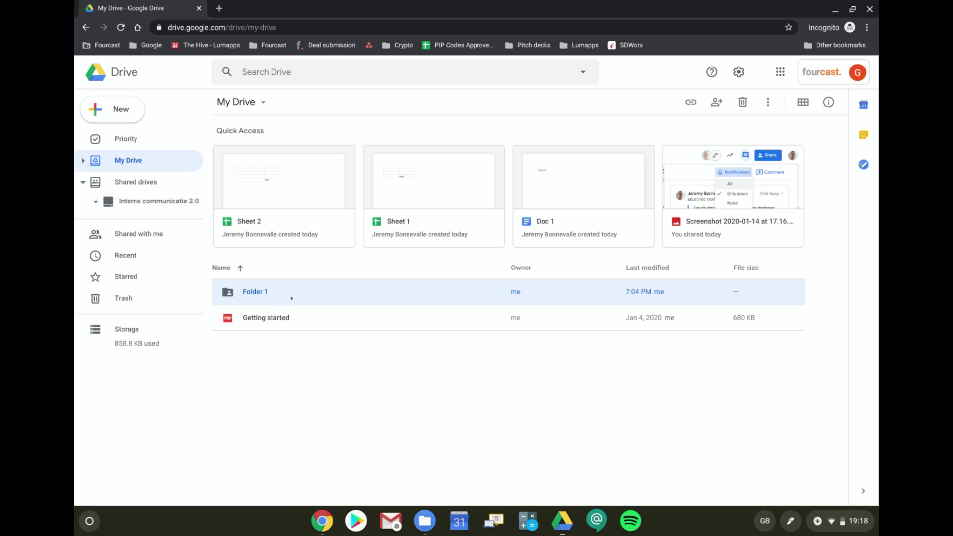
left_click_drag(291, 297, 159, 203)
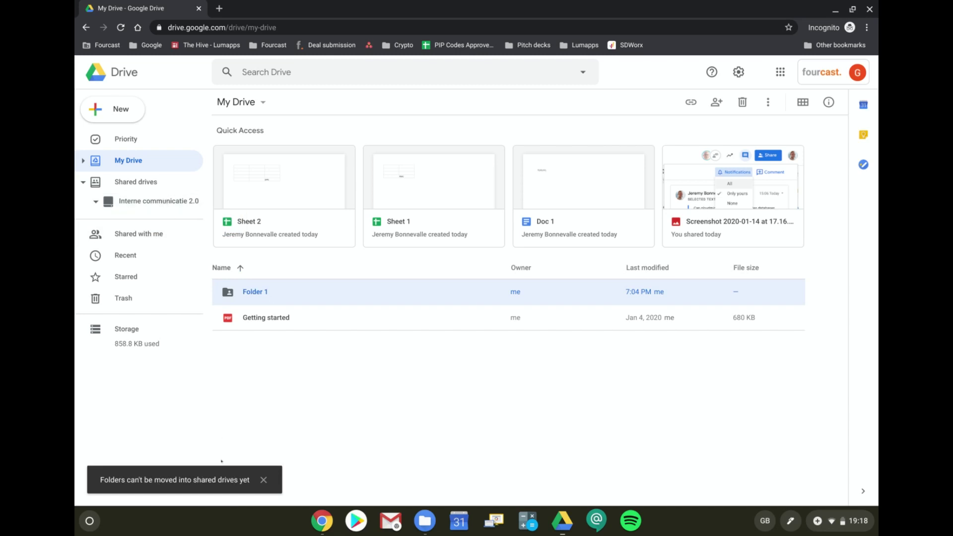
- Switch to the new-tab browser window and load admin.google.com
key("F5")
key("Right")
key("Right")
key("Return")
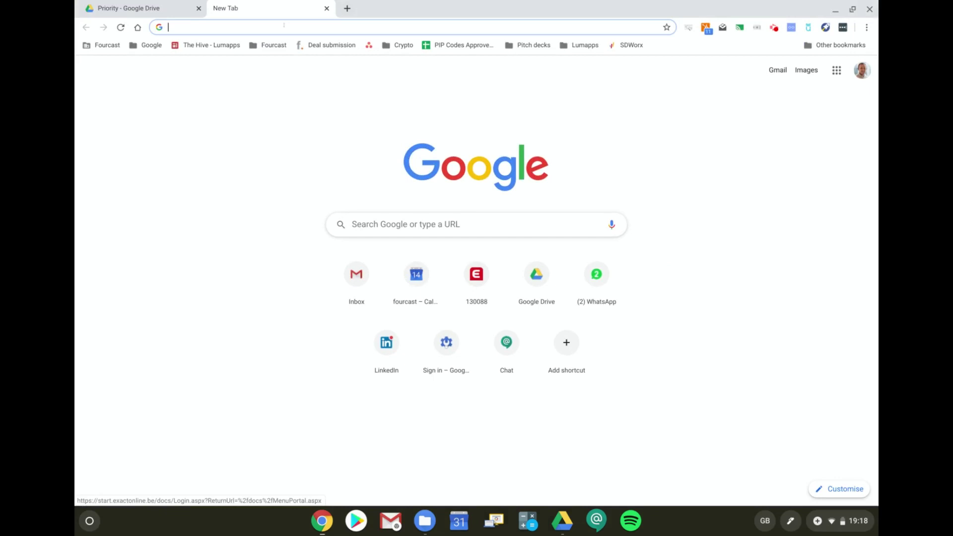
type("admin")
key("Return")
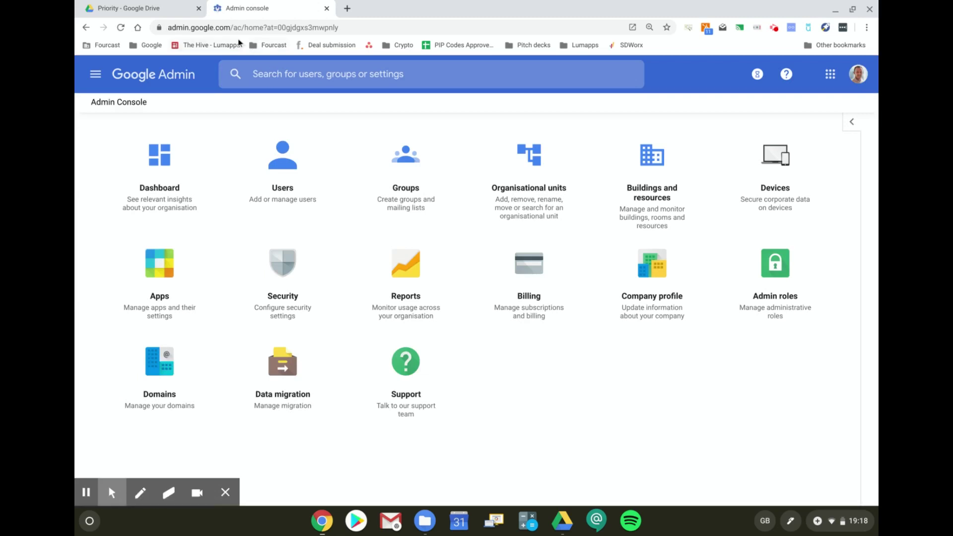
- Open the Admin roles page showing the Super Admin role and its administrators
left_click(276, 71)
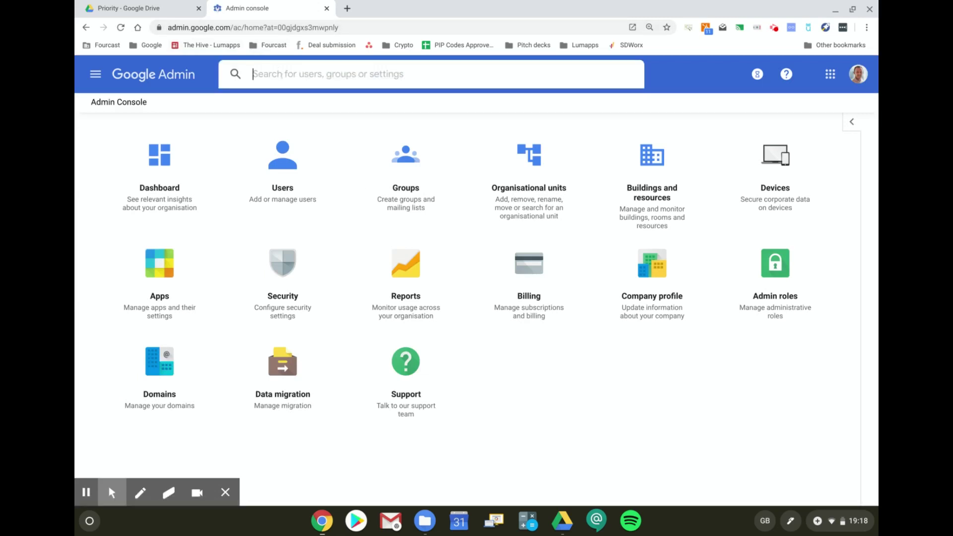
left_click(620, 387)
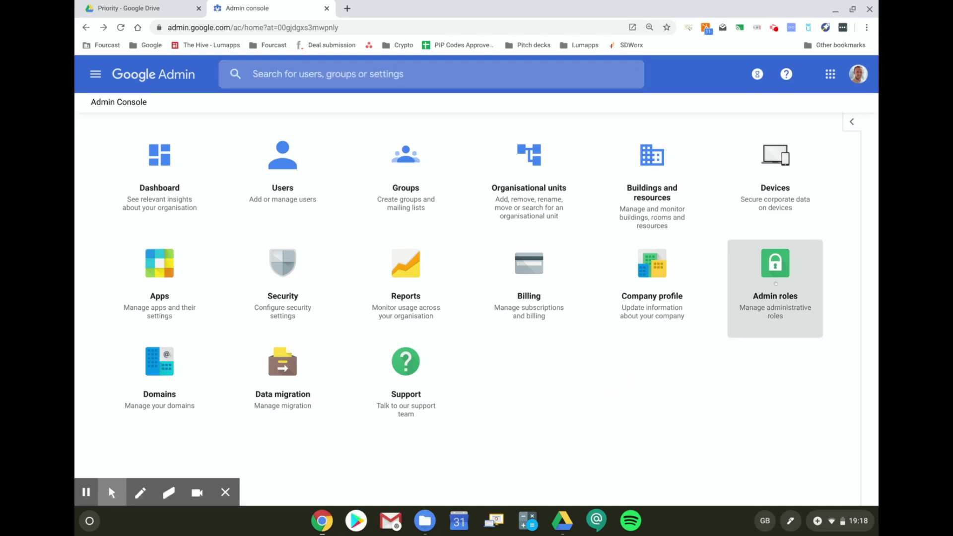
left_click(774, 283)
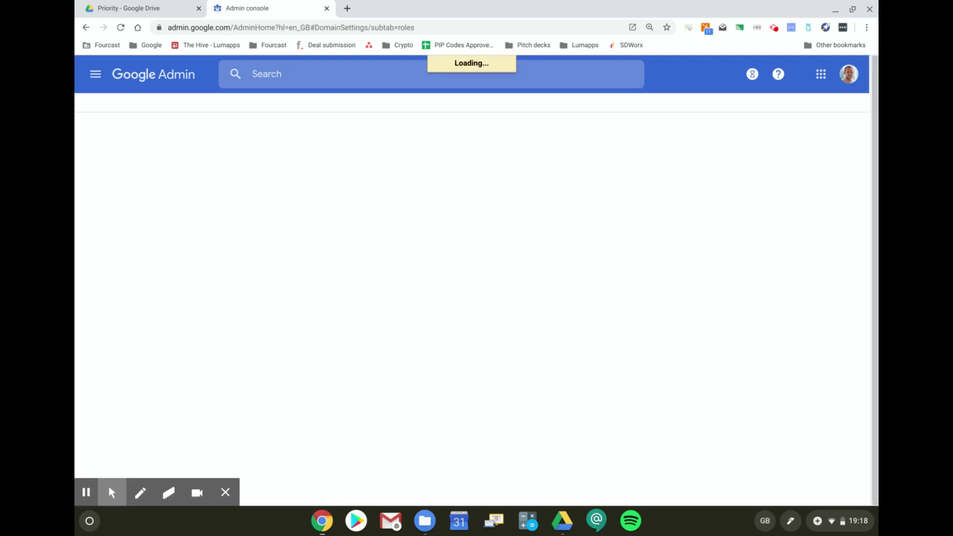
mouse_move(223, 495)
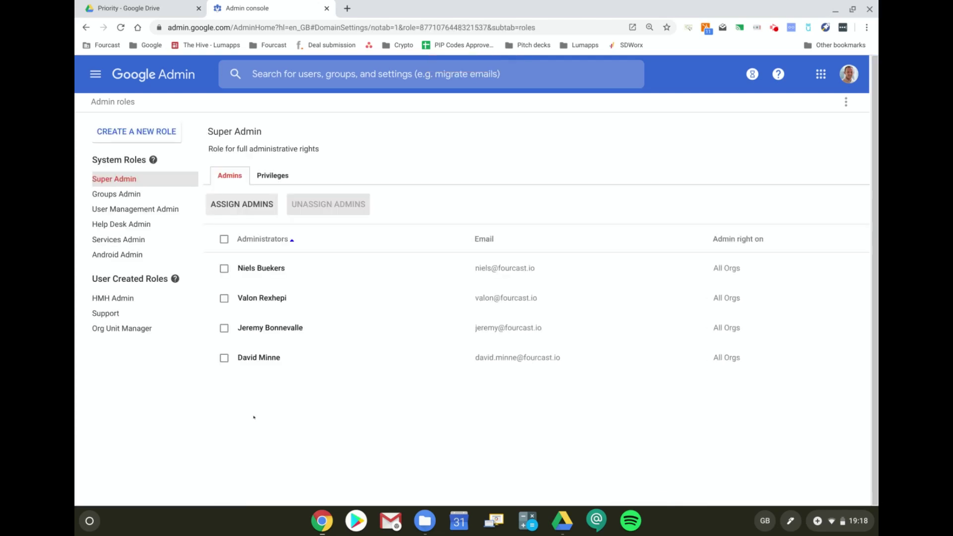
- Create a new admin role named 'Drive migration admin'
left_click(149, 134)
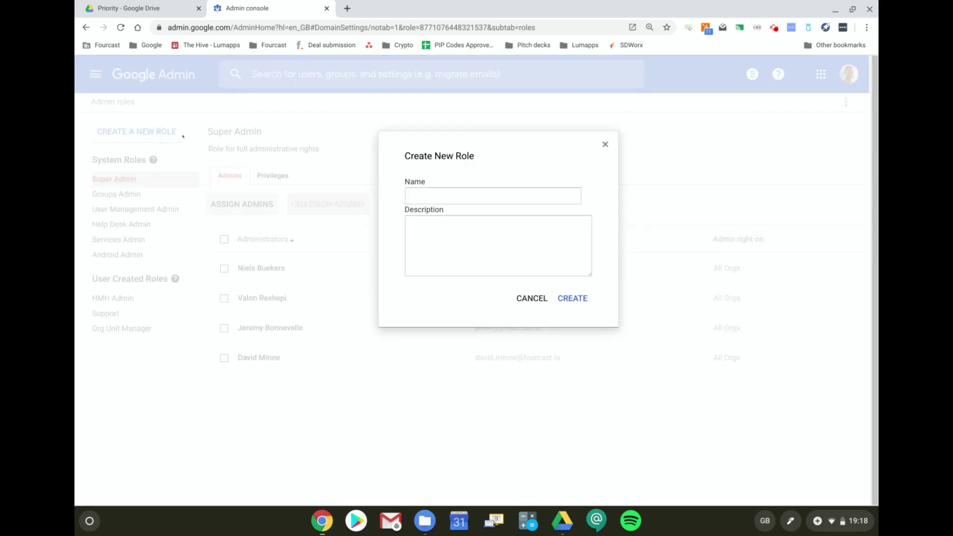
left_click(447, 196)
type("Dri")
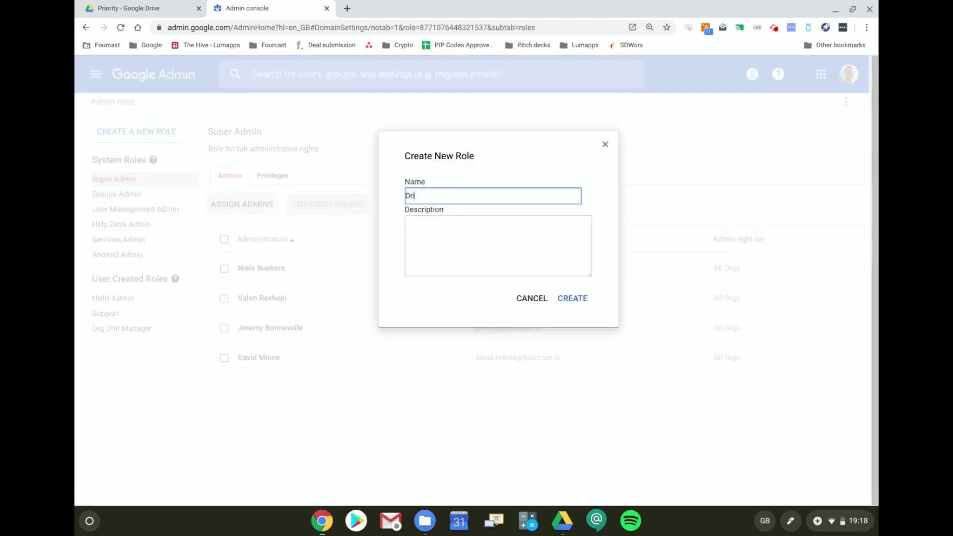
type("ve migration admin")
left_click(572, 298)
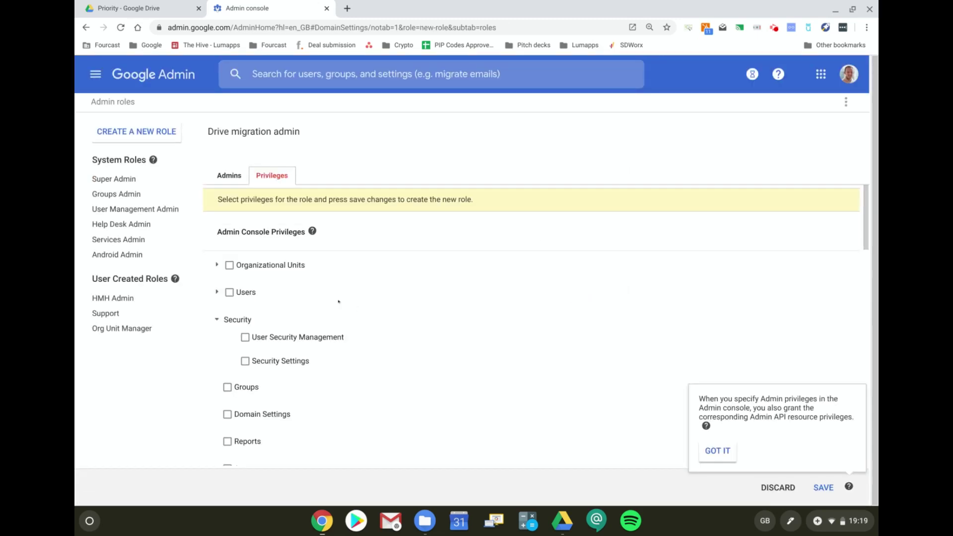
- Grant the role the Drive and Docs setting 'Move any file or folder into shared drives' and save
scroll(338, 301, "down", 3)
left_click(708, 446)
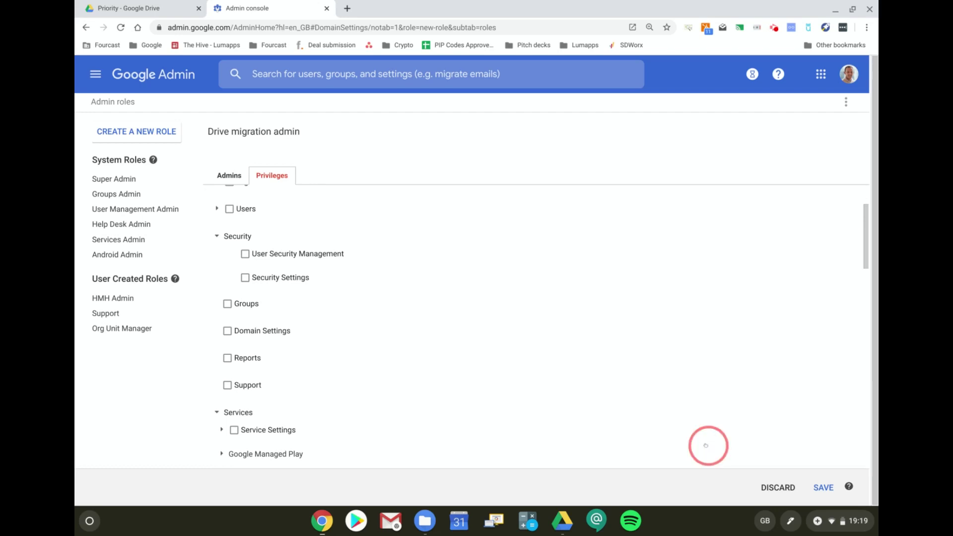
scroll(281, 324, "down", 5)
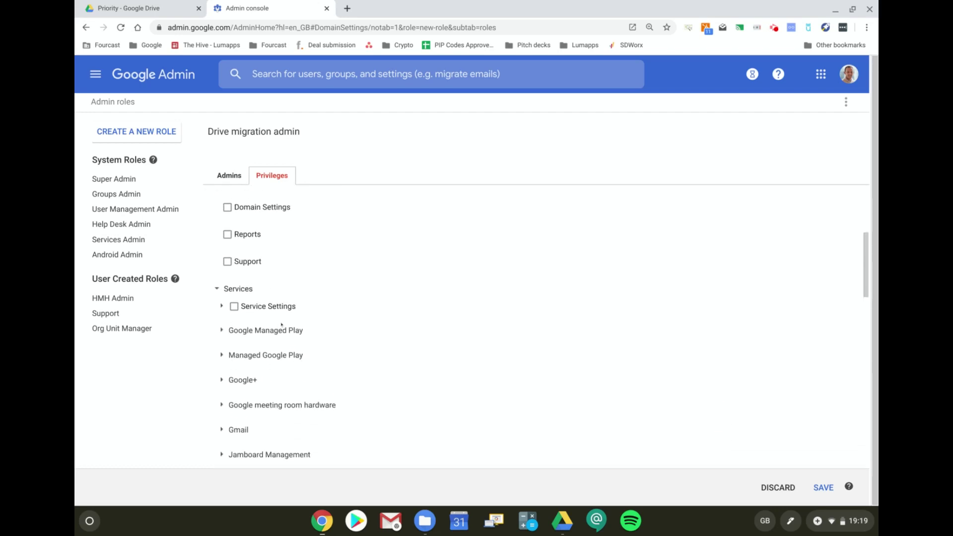
scroll(282, 324, "down", 5)
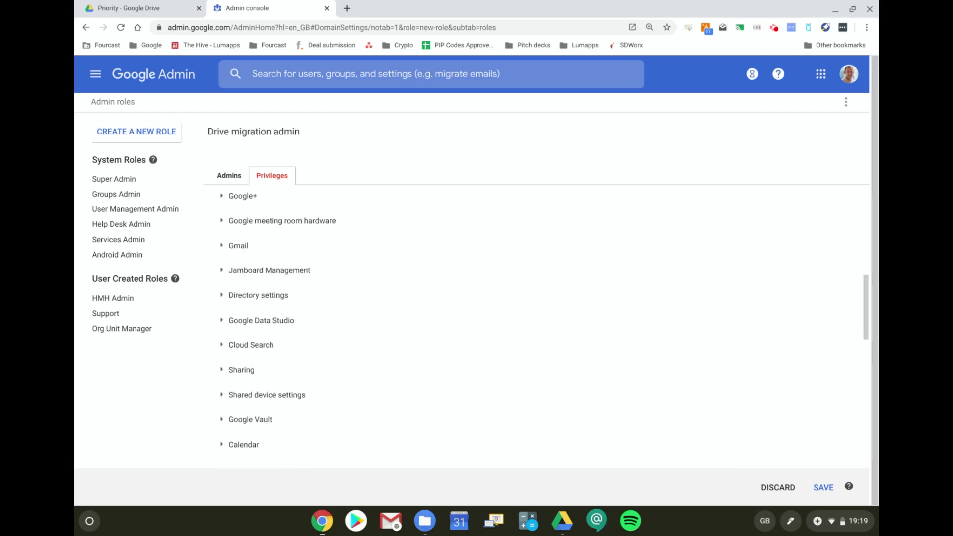
scroll(219, 338, "down", 1)
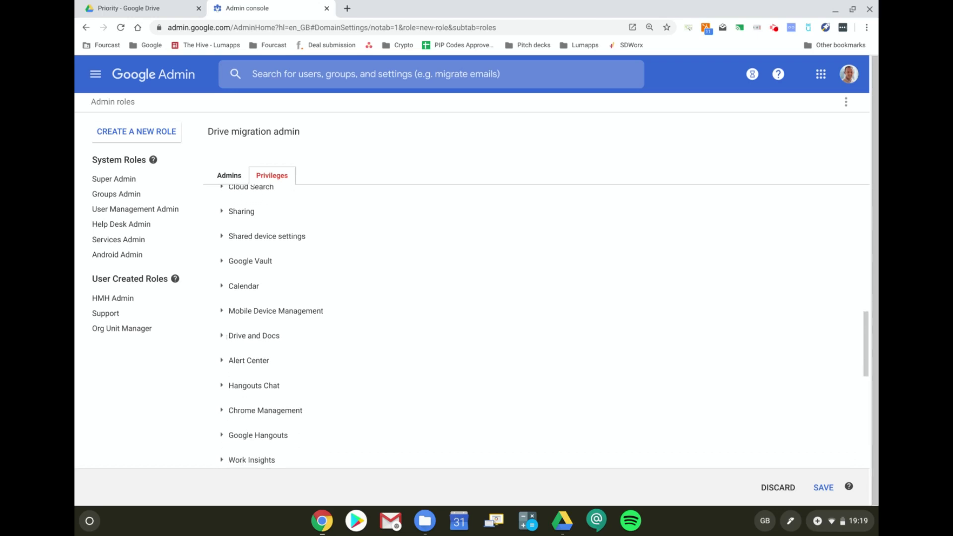
left_click(221, 336)
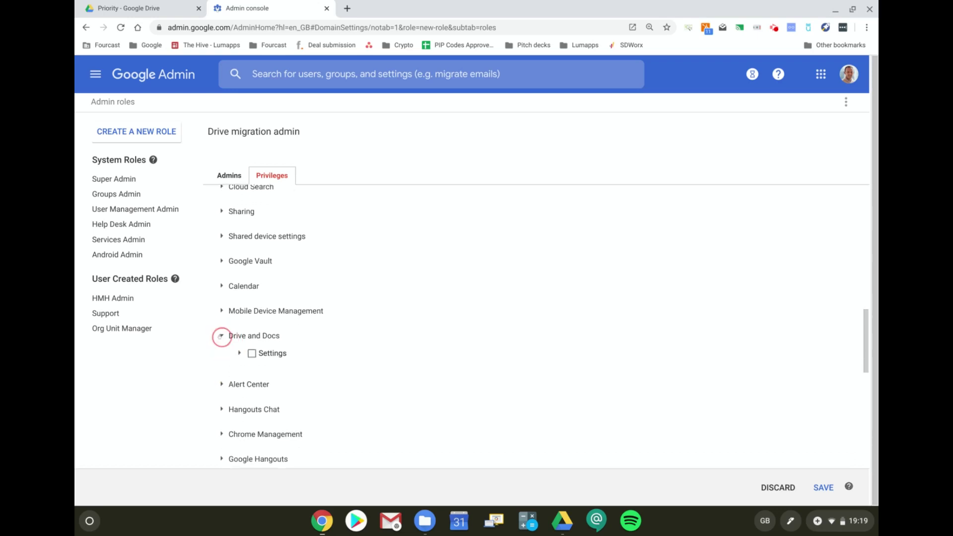
left_click(238, 353)
scroll(369, 395, "down", 2)
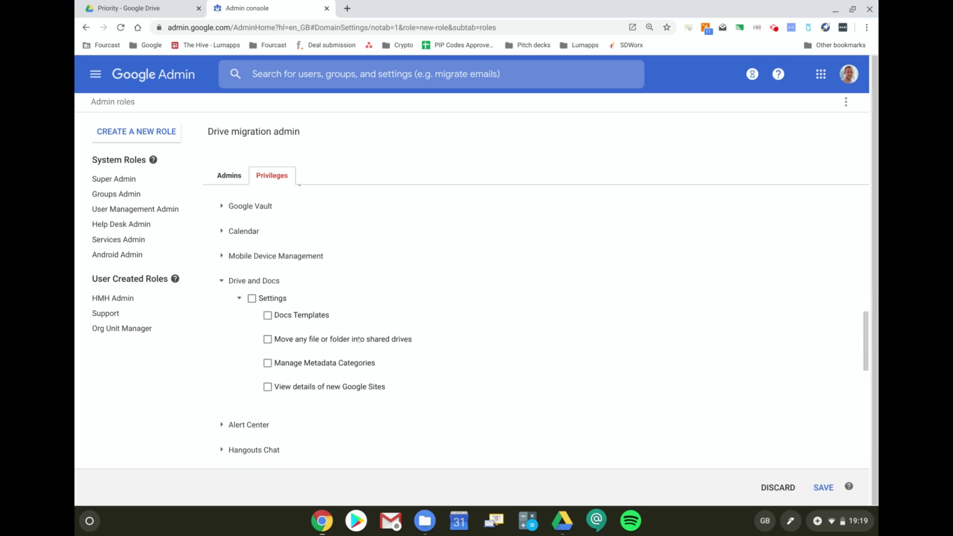
left_click(389, 339)
left_click(822, 487)
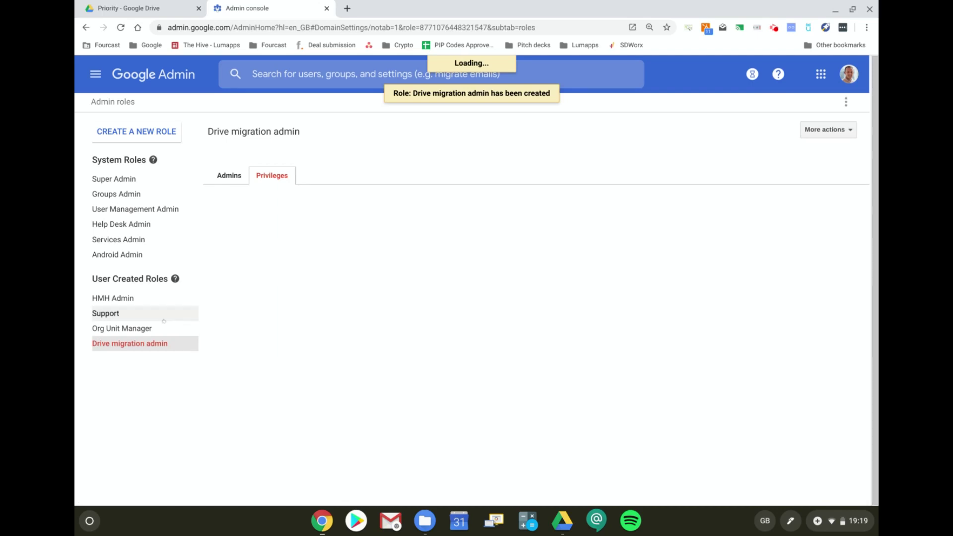
- Assign the searched user as an administrator of Drive migration admin on All Orgs
left_click(123, 344)
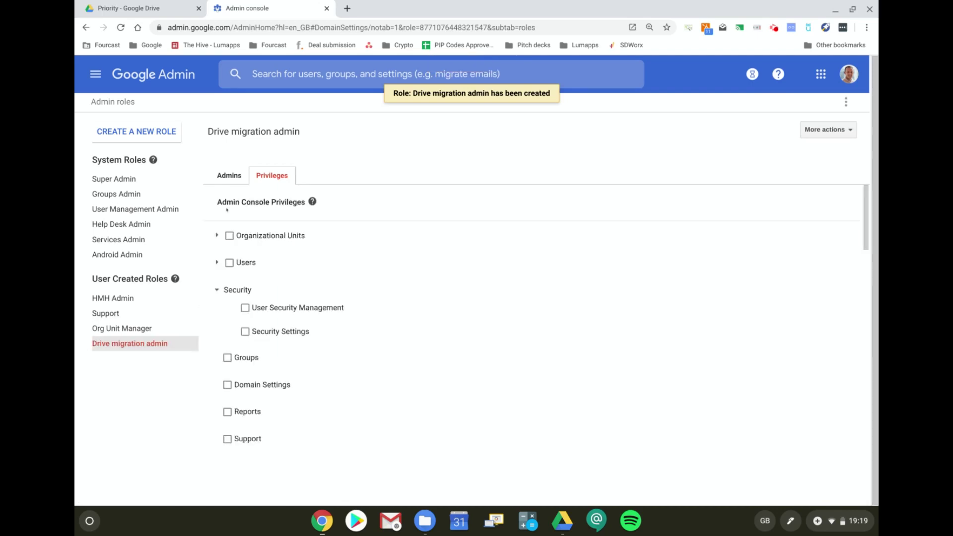
left_click(231, 175)
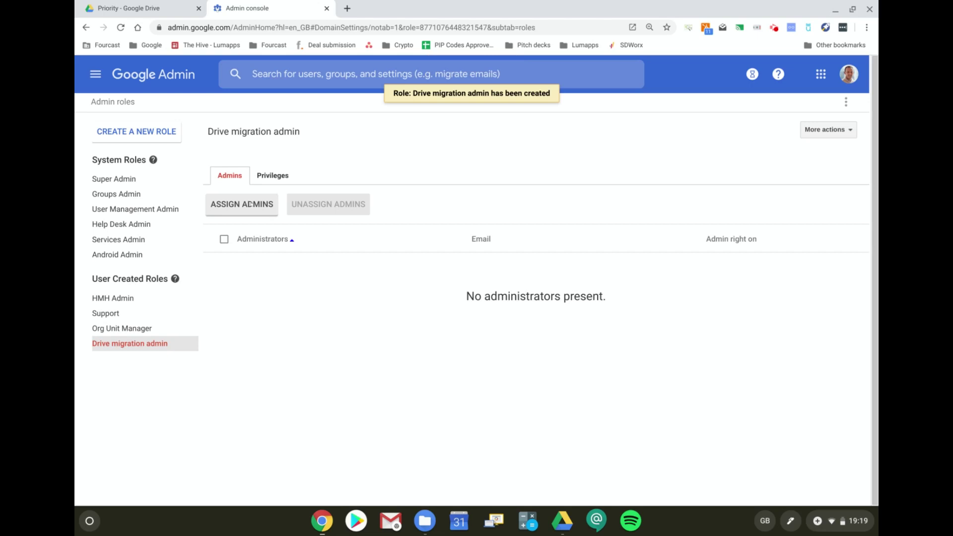
left_click(253, 204)
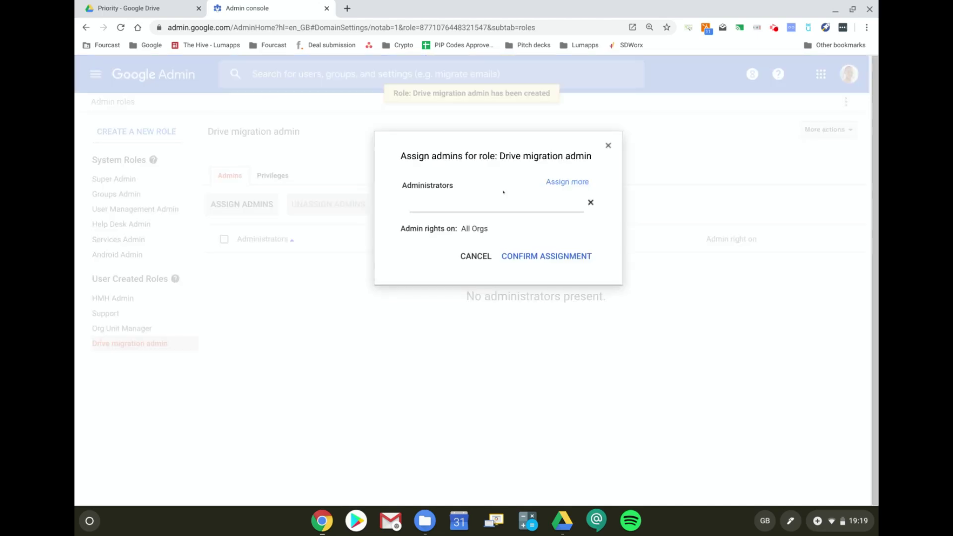
left_click(503, 194)
type("guio")
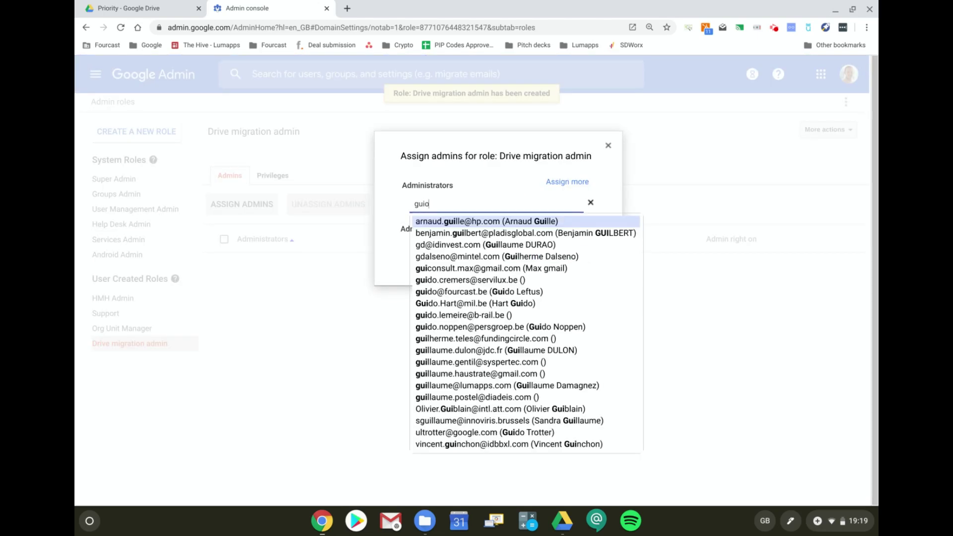
type("i")
key("BackSpace")
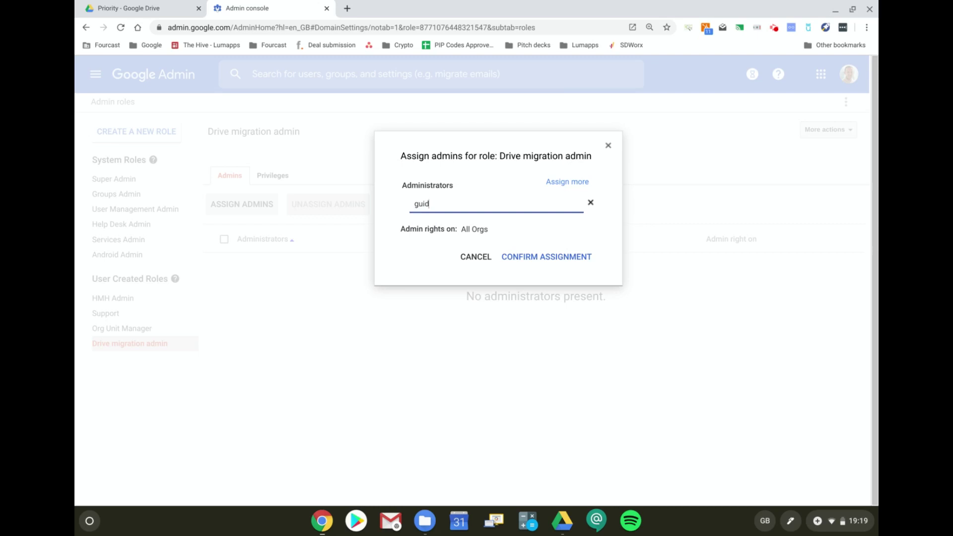
type("o")
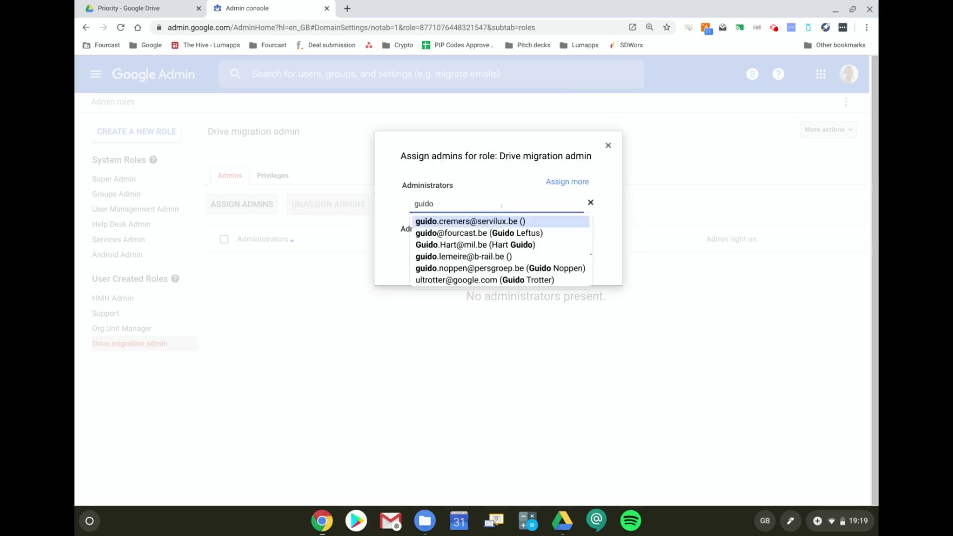
left_click(504, 233)
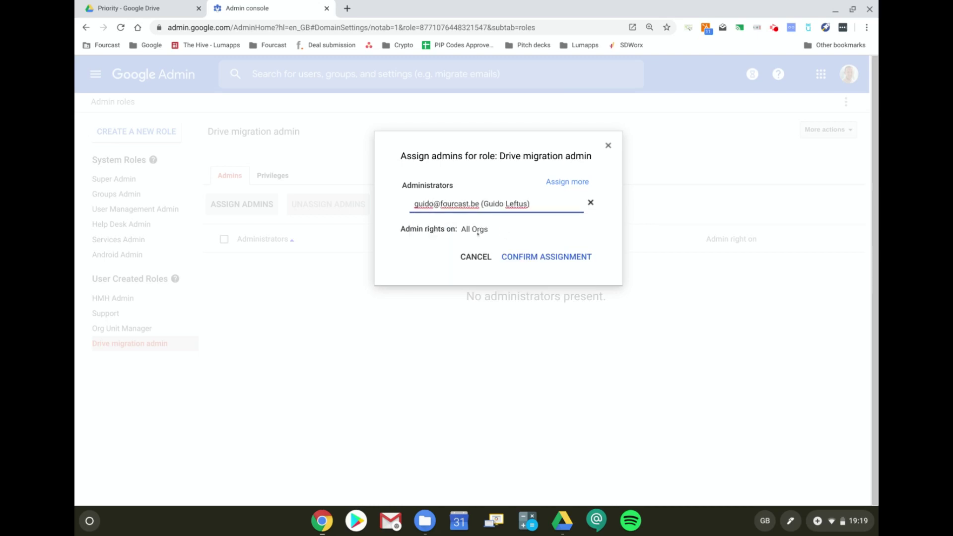
left_click(557, 258)
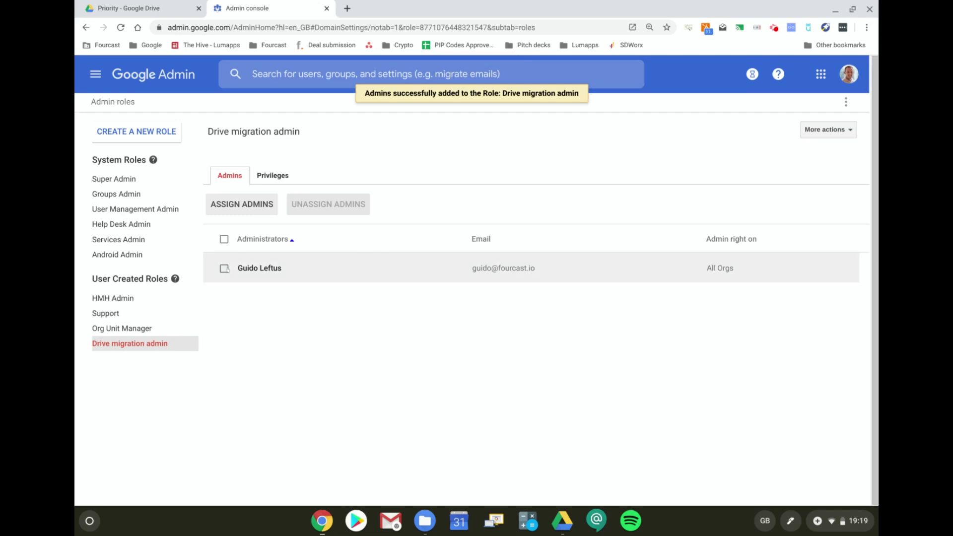
key("F5")
- In the reloaded incognito Drive window, drag Folder 1 onto the Interne communicatie 2.0 shared drive
left_click(564, 265)
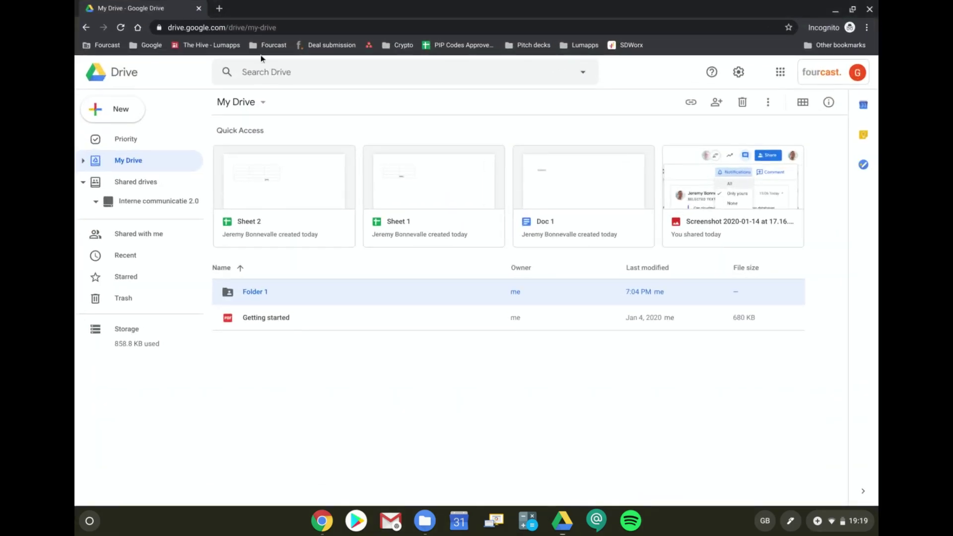
left_click(258, 27)
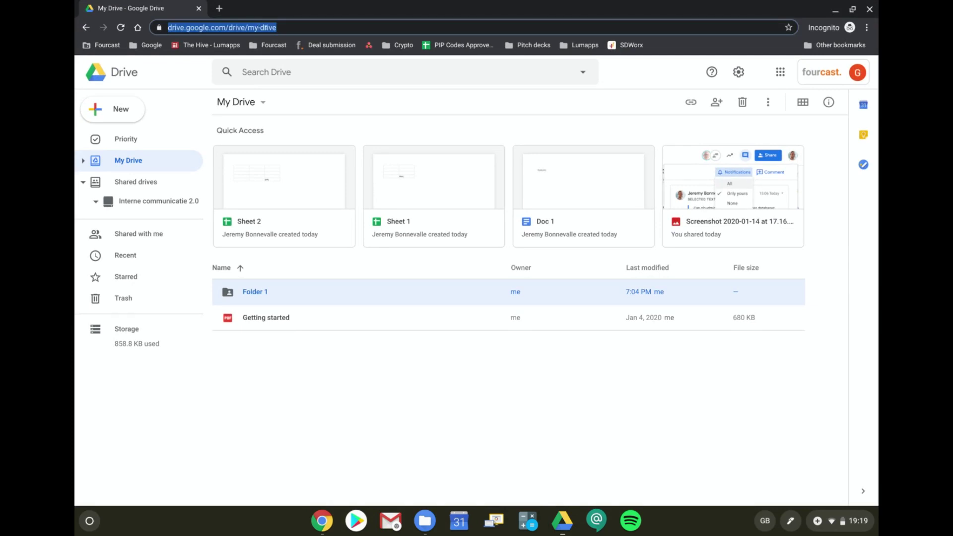
left_click(822, 73)
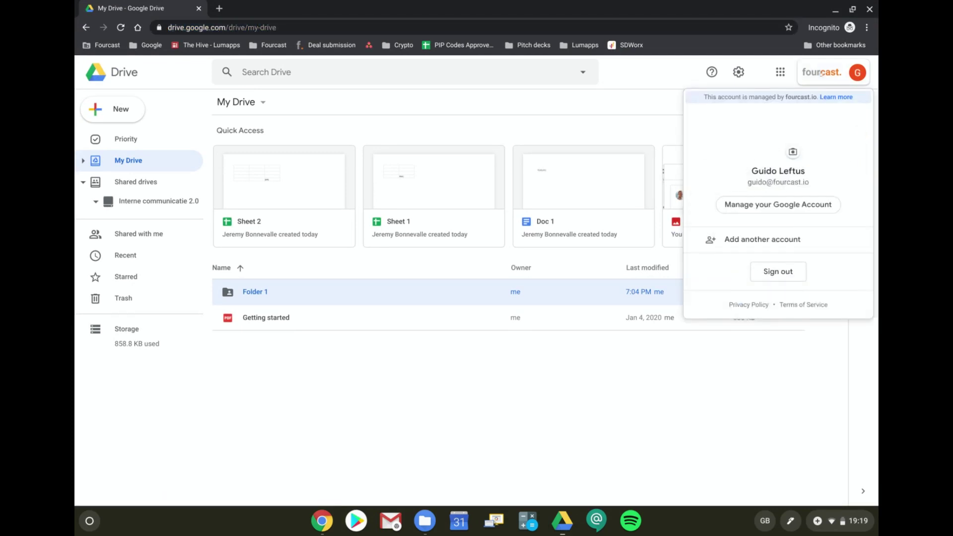
left_click(822, 73)
key("ctrl+r")
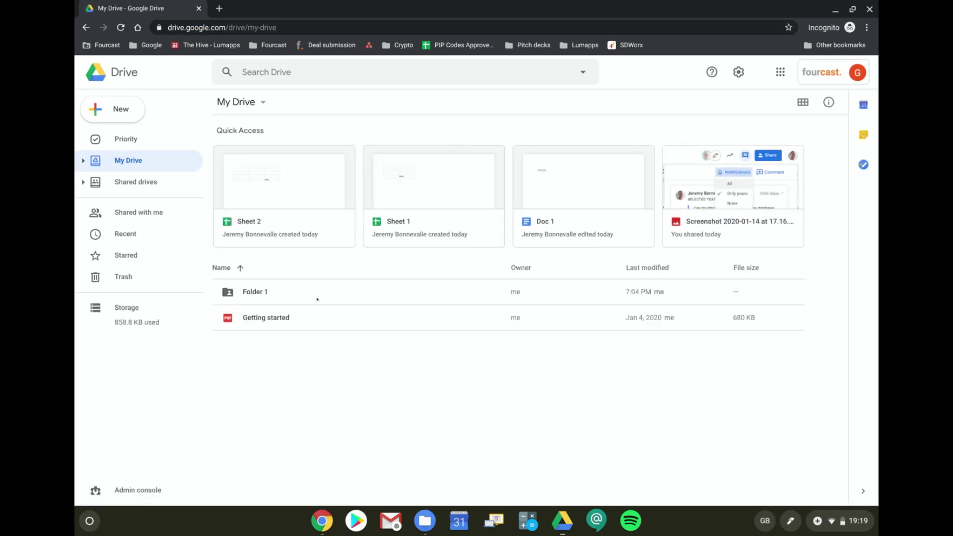
left_click(308, 294)
left_click_drag(334, 294, 131, 201)
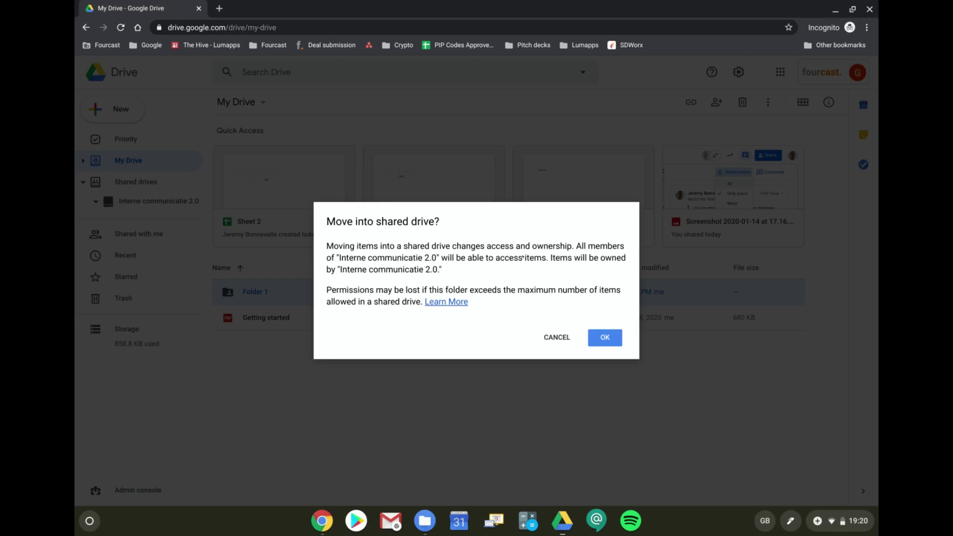
- Confirm the move, then browse Folder 1 and Sub folder 3 inside Interne communicatie 2.0
left_click(599, 335)
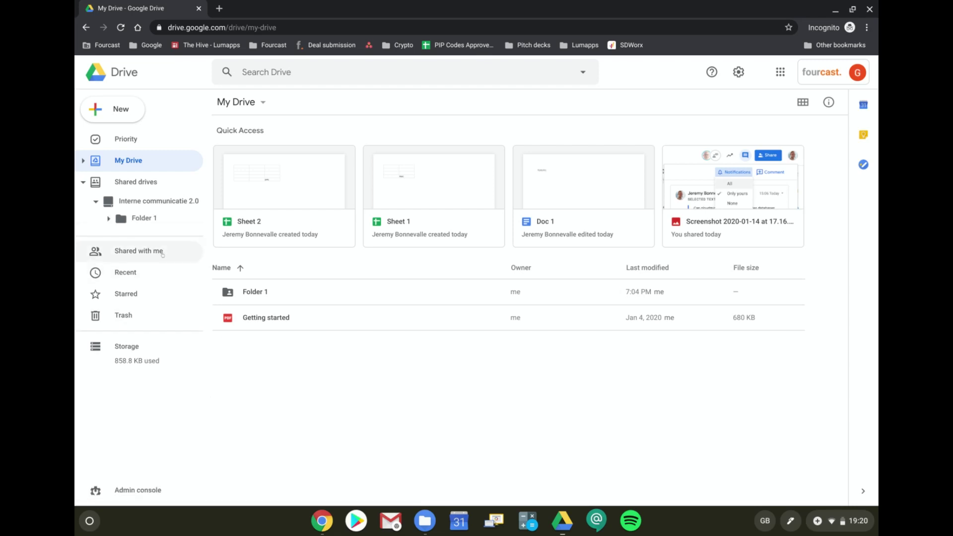
left_click(109, 219)
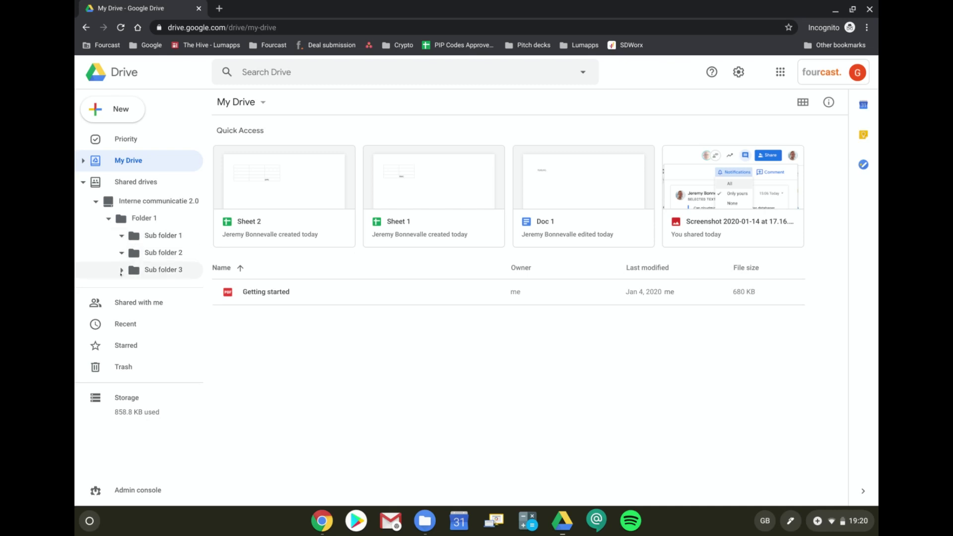
left_click(144, 219)
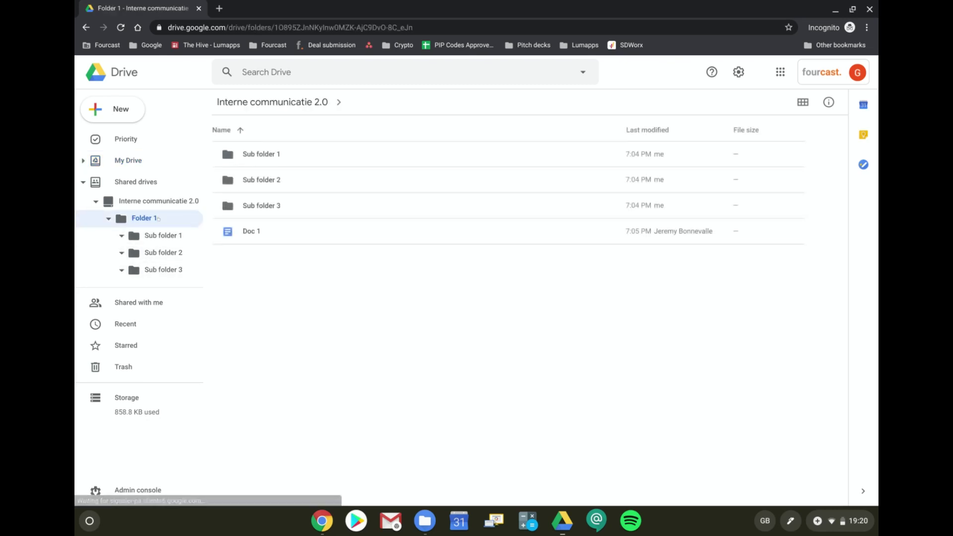
double_click(288, 207)
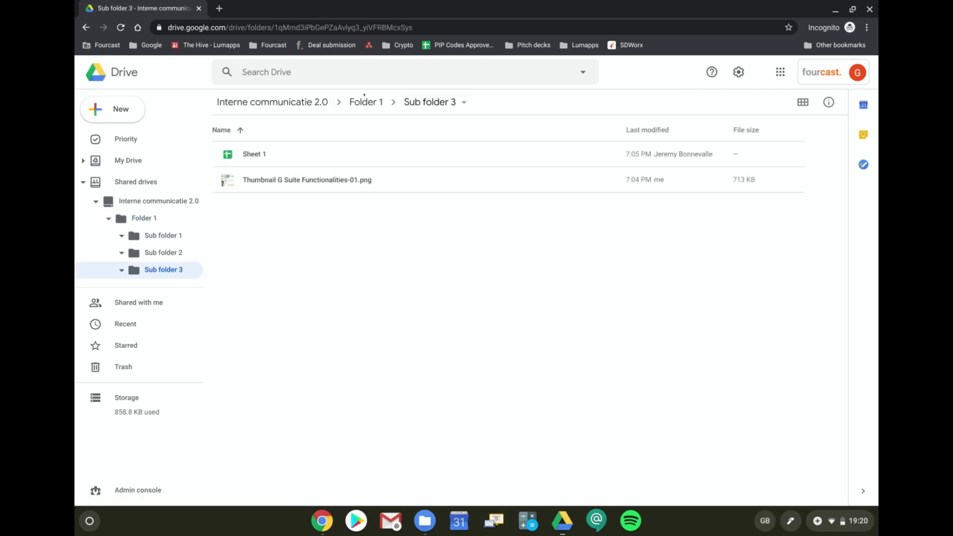
left_click(365, 101)
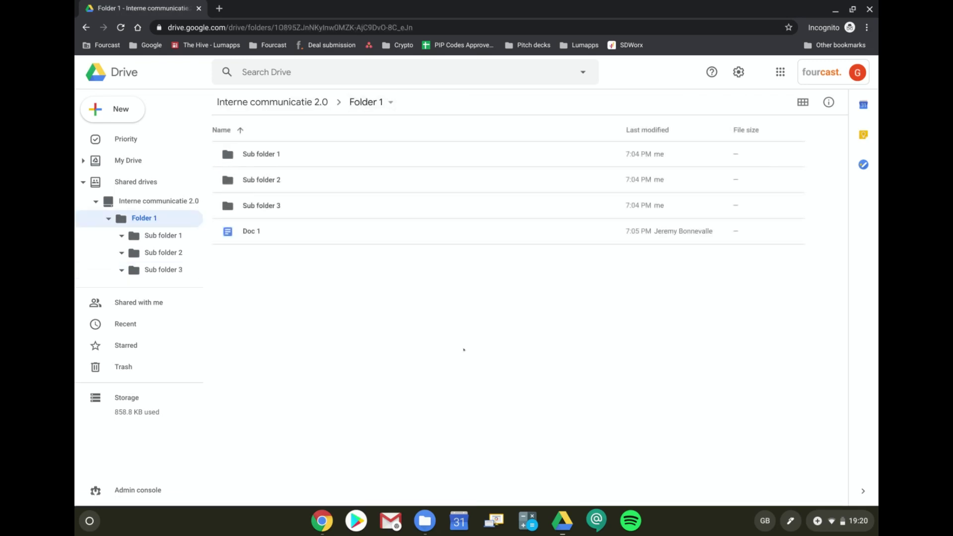